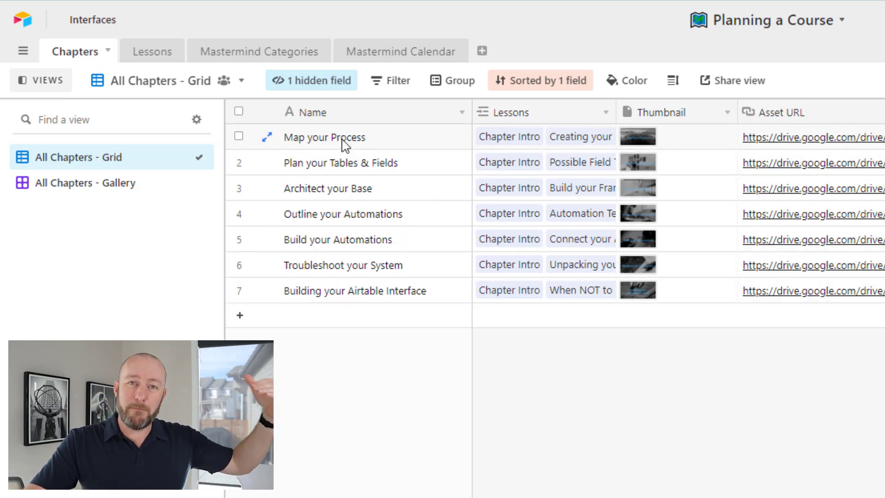
Step: Review the chapter names in the Chapters table, from Map your Process through Building your Airtable Interface
click(342, 140)
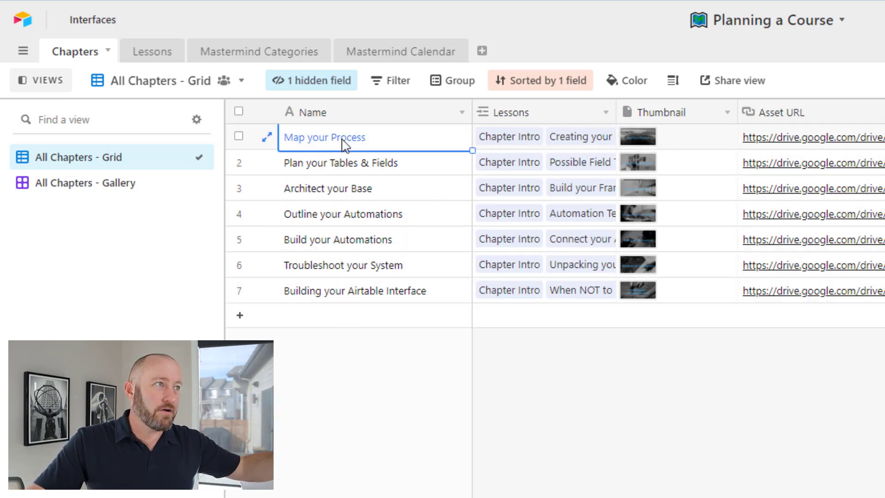
click(329, 220)
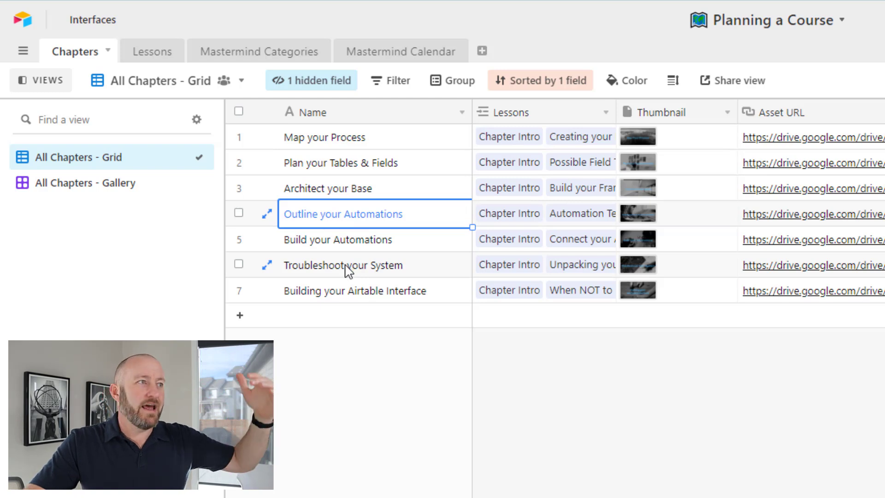
click(357, 296)
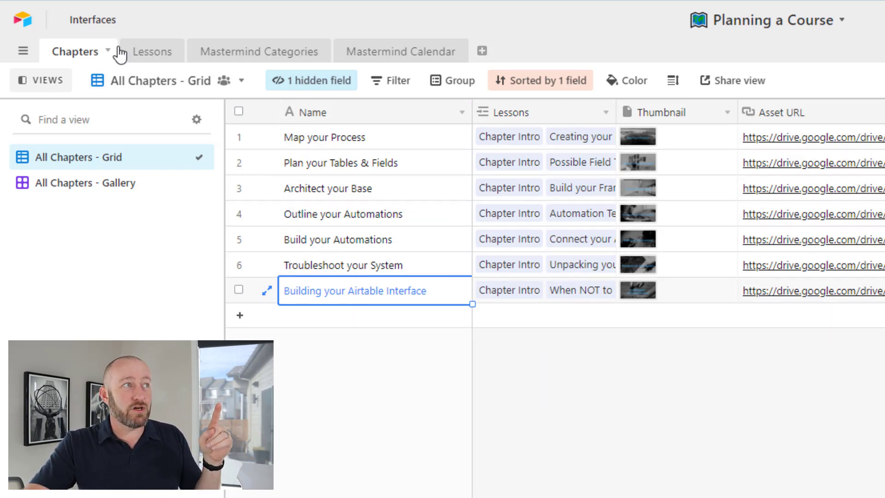
Step: Open the Lessons table and select the names of all lessons in the first chapter
click(147, 55)
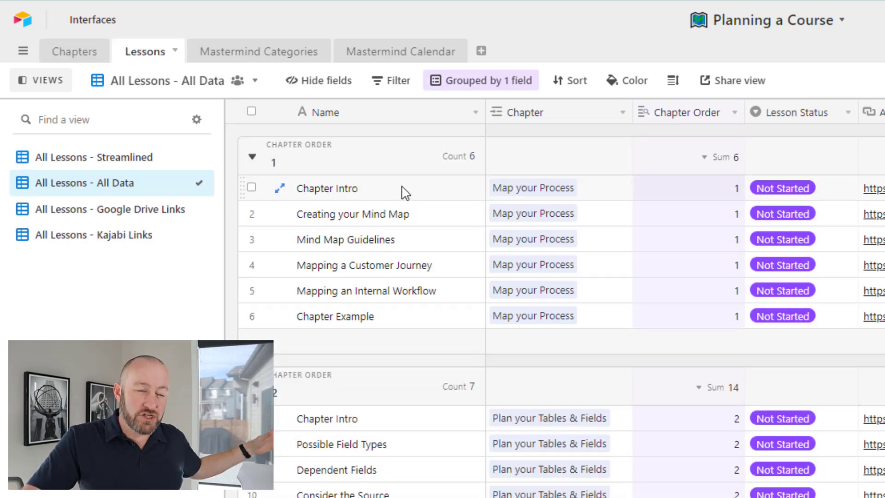
drag(404, 193, 401, 336)
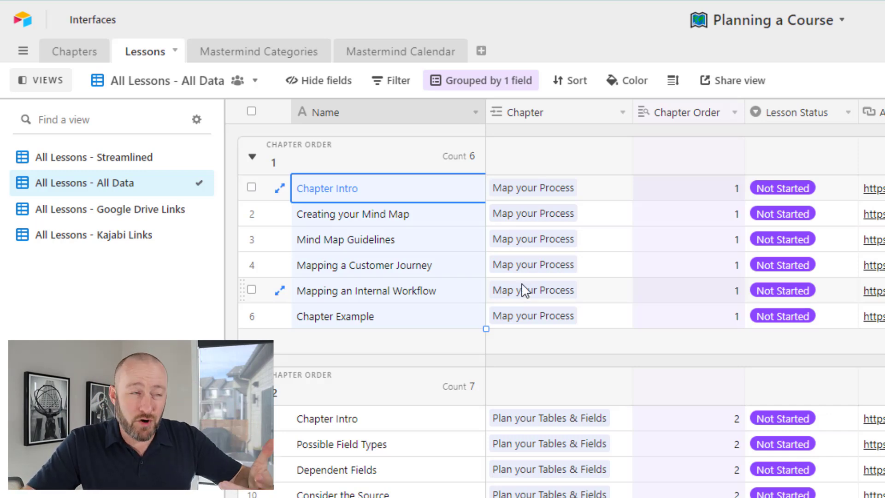
Step: Return to the Chapters table and examine the Thumbnail of Map your Process and the Asset URL field
click(81, 55)
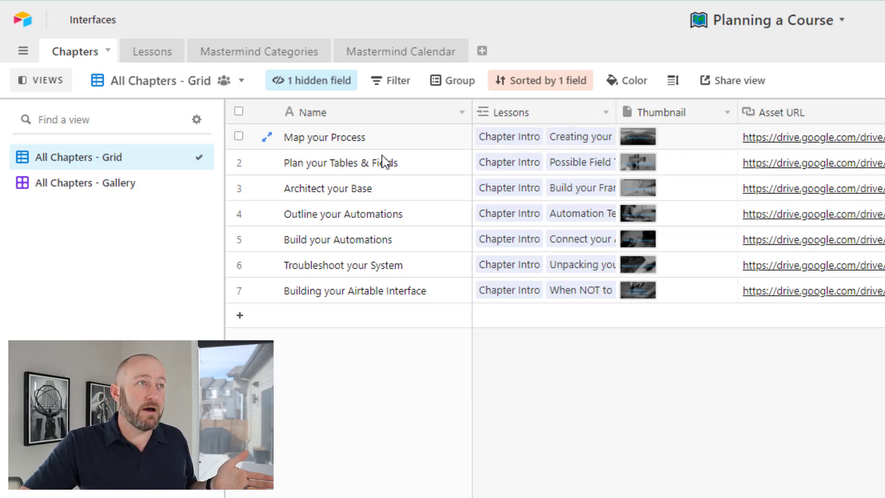
click(645, 142)
click(646, 142)
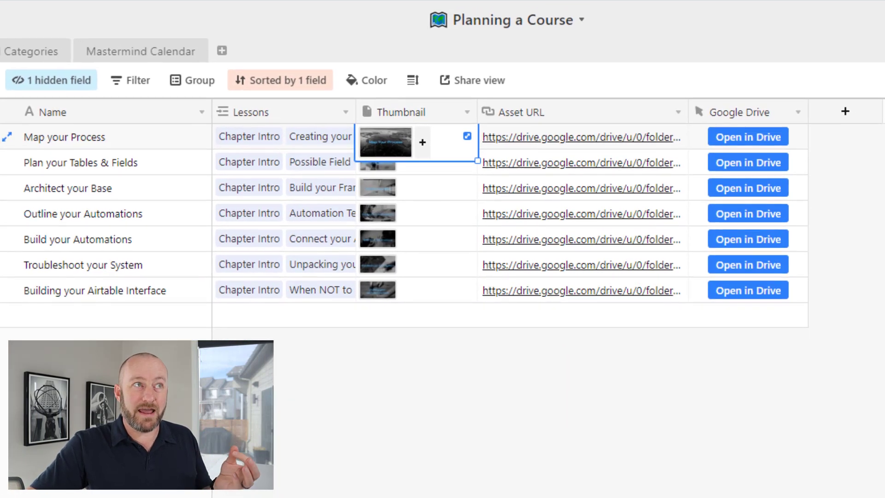
click(536, 166)
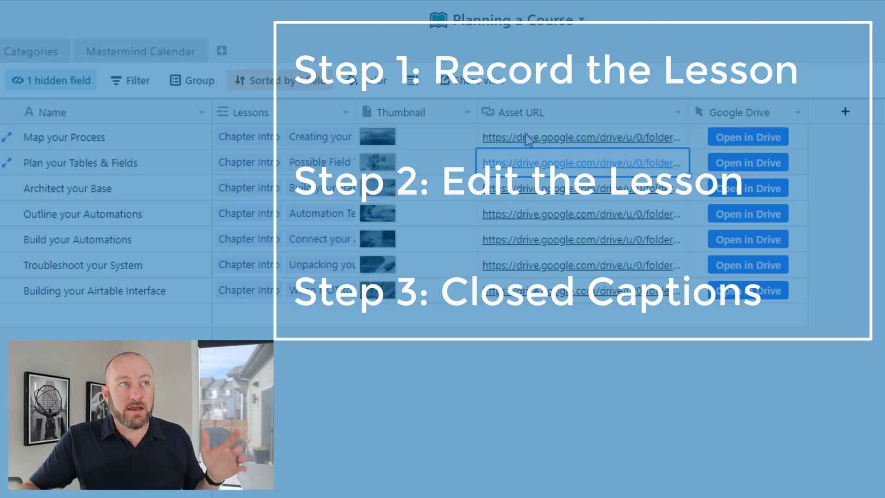
Step: Follow the Asset URL of Map your Process to Google Drive and look inside its Chapter Intro and Creating your Mind Map folders
click(528, 139)
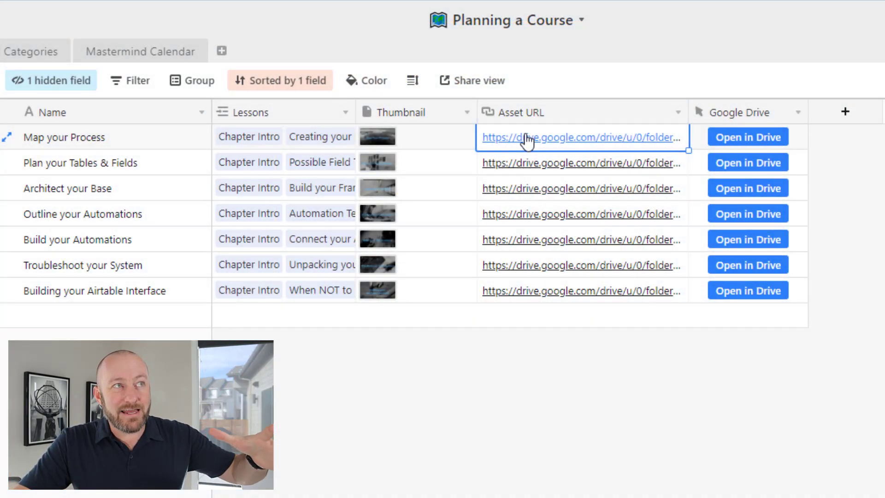
click(528, 138)
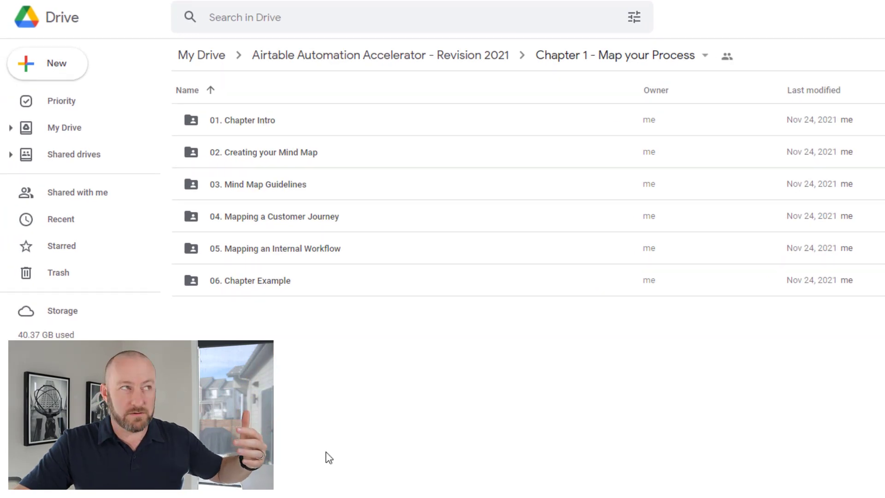
double_click(251, 124)
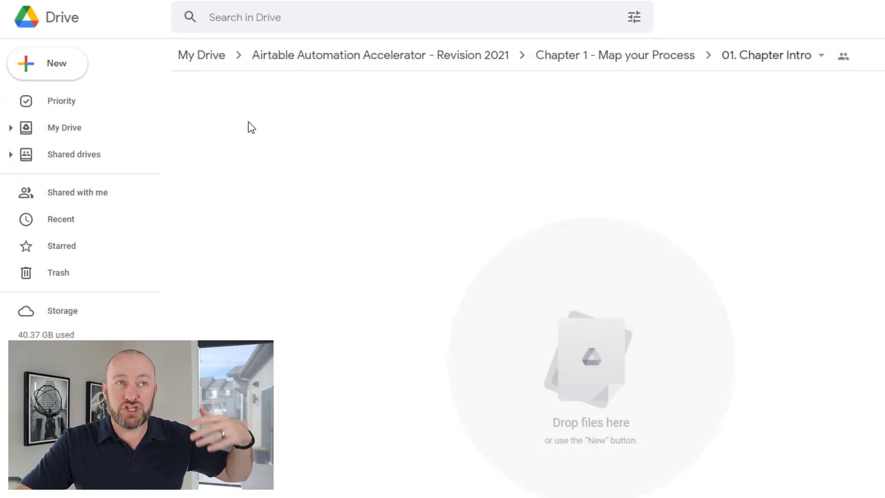
click(597, 57)
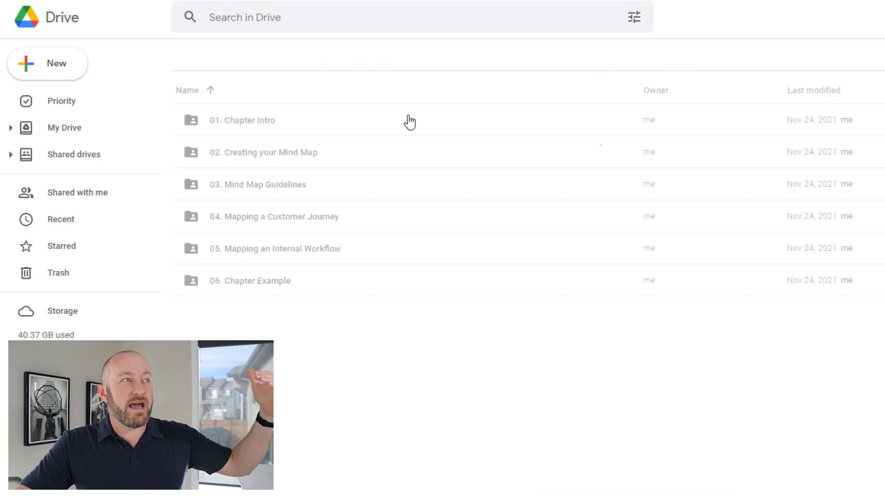
double_click(278, 152)
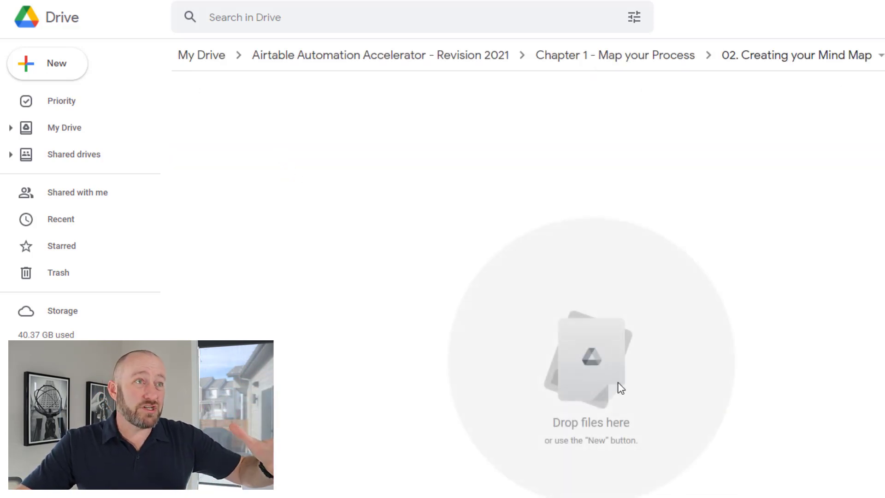
click(629, 68)
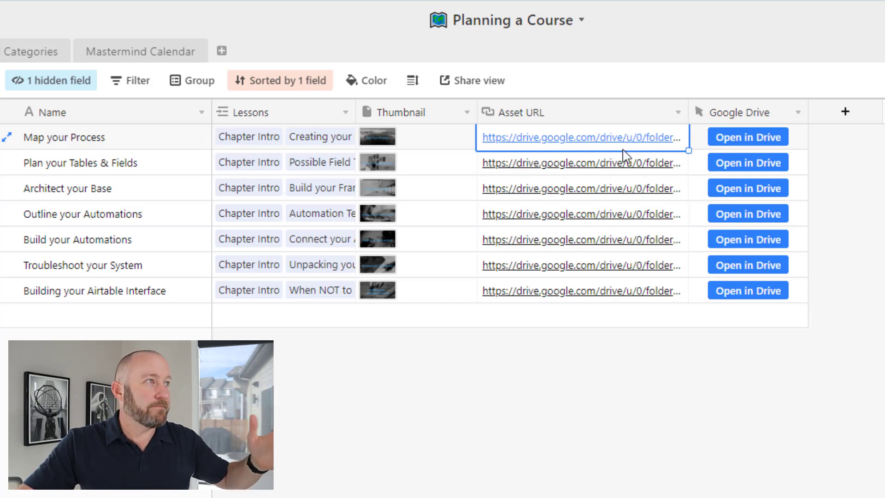
click(534, 389)
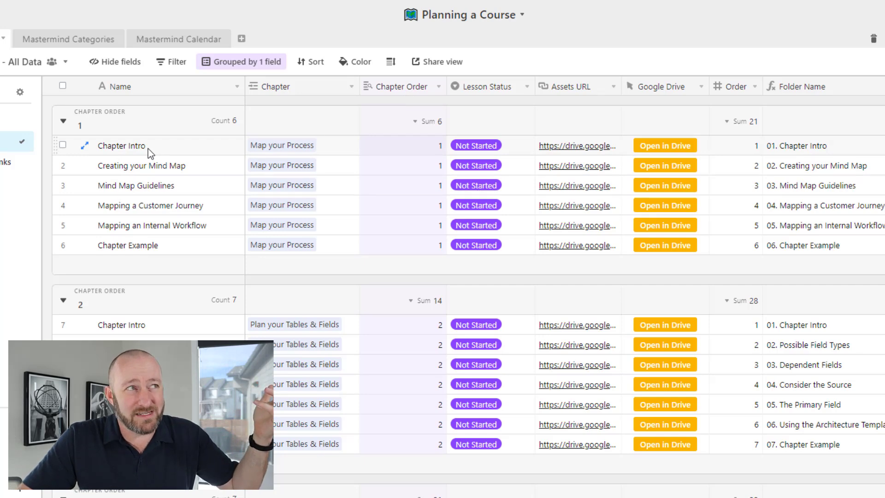
Step: Group the lessons in the All Data view by the Chapter field
click(245, 61)
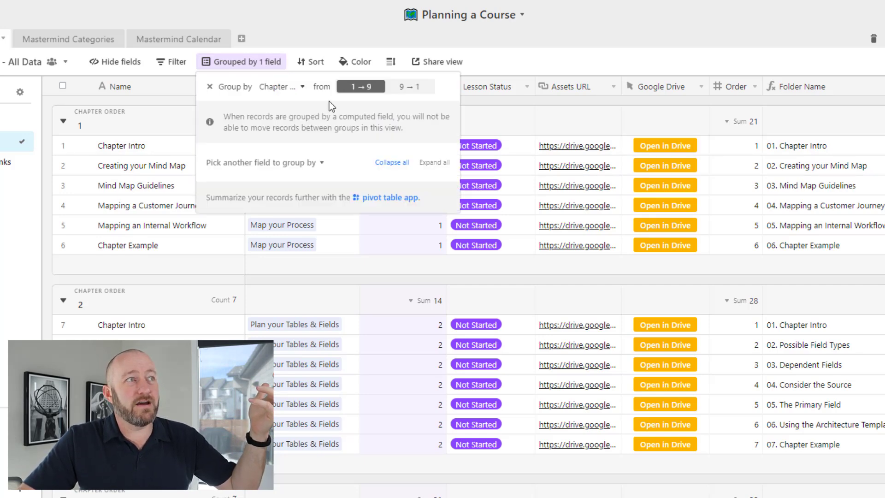
click(291, 87)
click(299, 144)
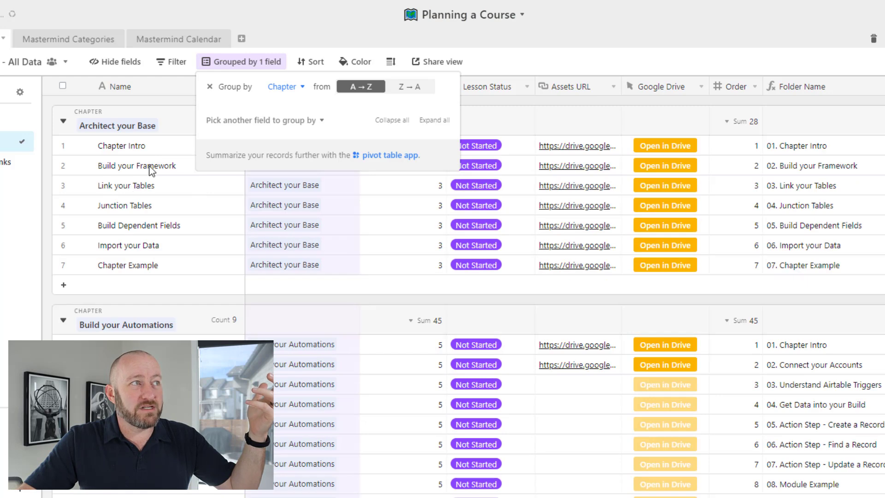
click(152, 171)
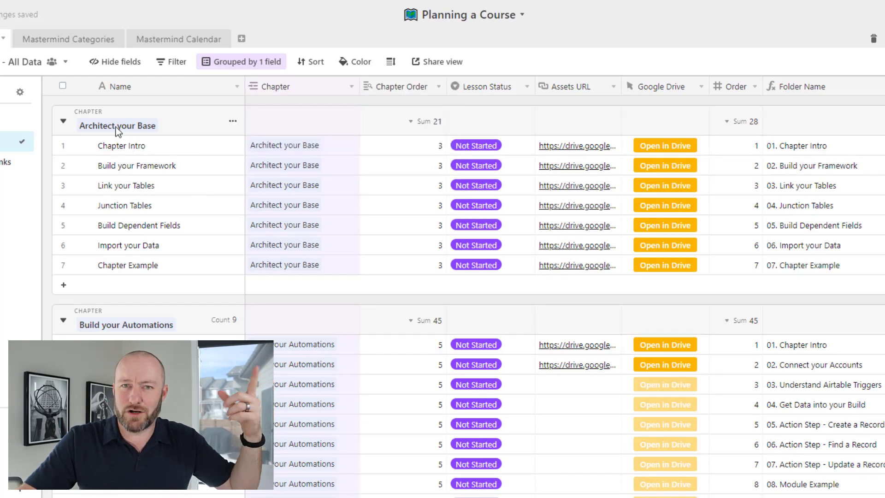
Step: Check the Chapter Order values of the Architect your Base lessons and set the grouping back to Chapter Order
drag(435, 147, 415, 256)
click(231, 64)
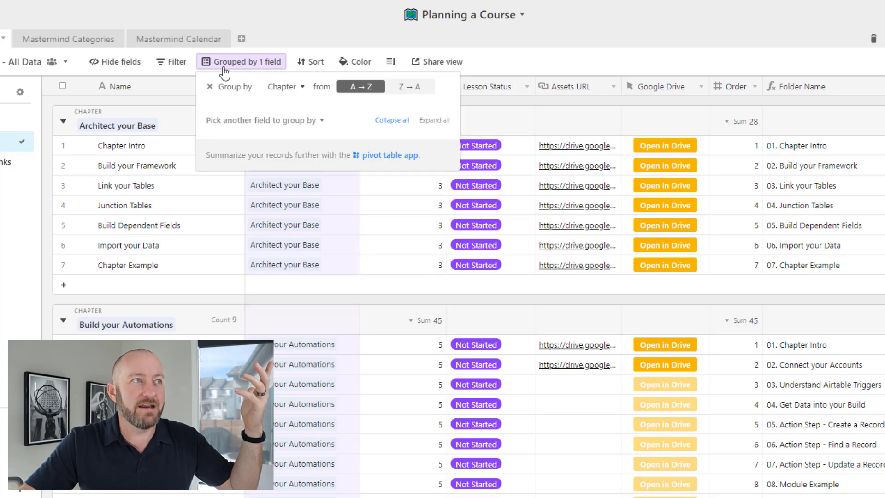
click(295, 87)
click(299, 148)
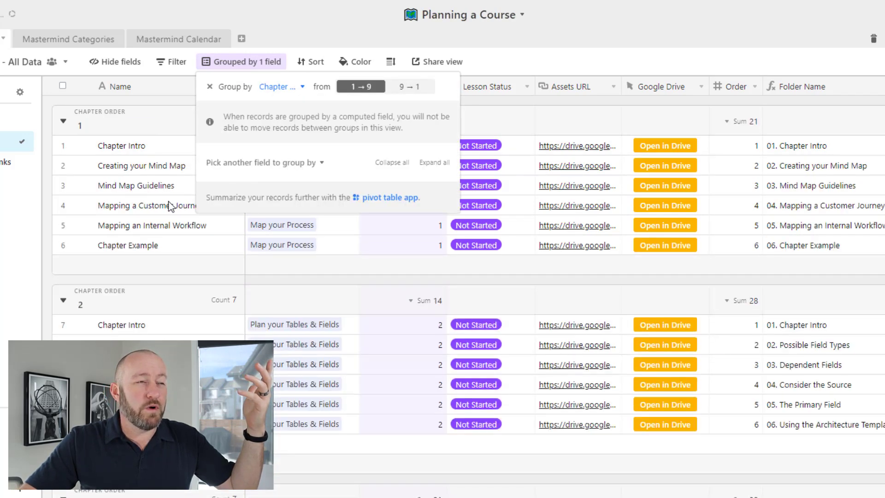
click(171, 205)
Step: Show the hidden Order field in the Chapters table, select its values for all chapters and hide the field again
click(2, 38)
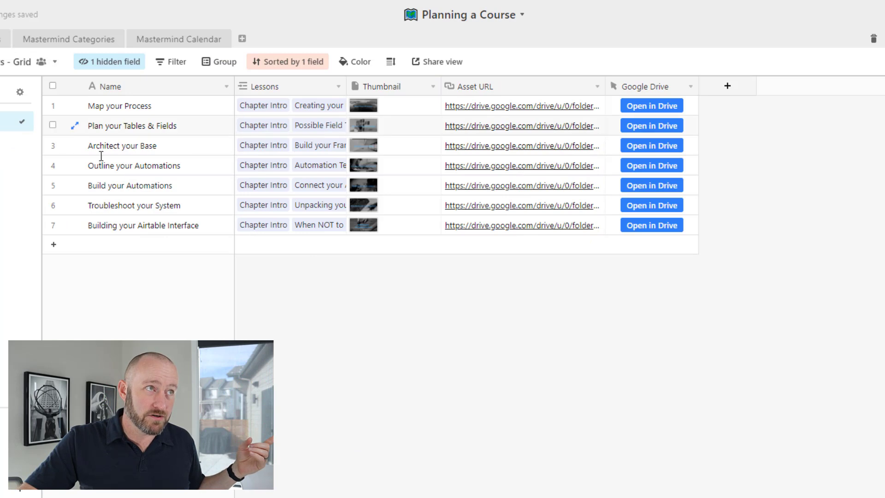
click(94, 64)
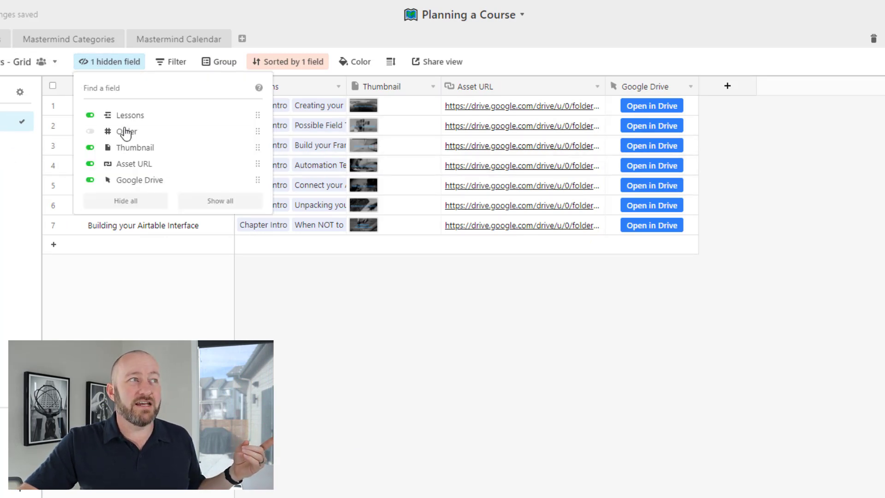
click(126, 134)
click(408, 221)
drag(425, 113, 424, 238)
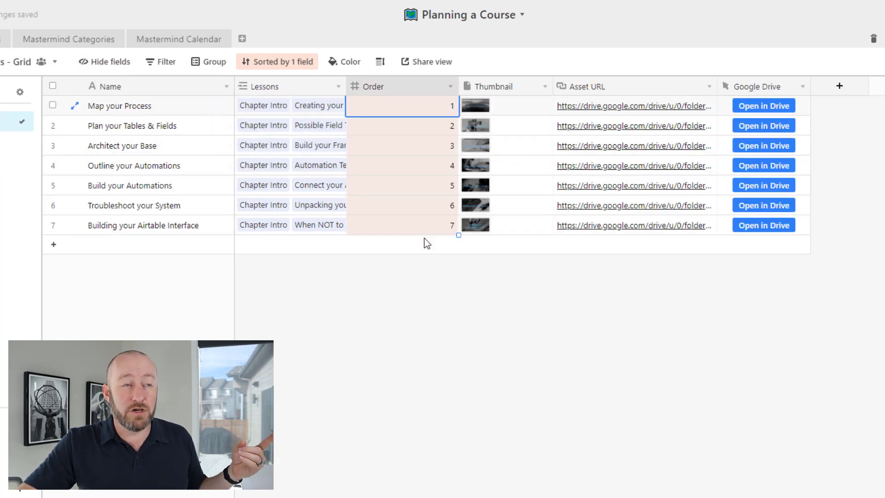
right_click(413, 87)
click(373, 341)
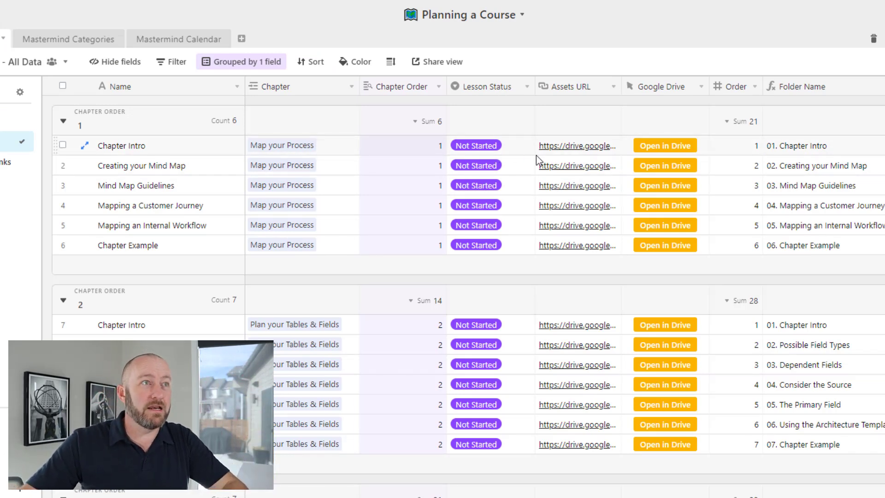
Step: Examine the Assets URL, Order and Folder Name fields for the first chapter's lessons in the Lessons table
click(579, 151)
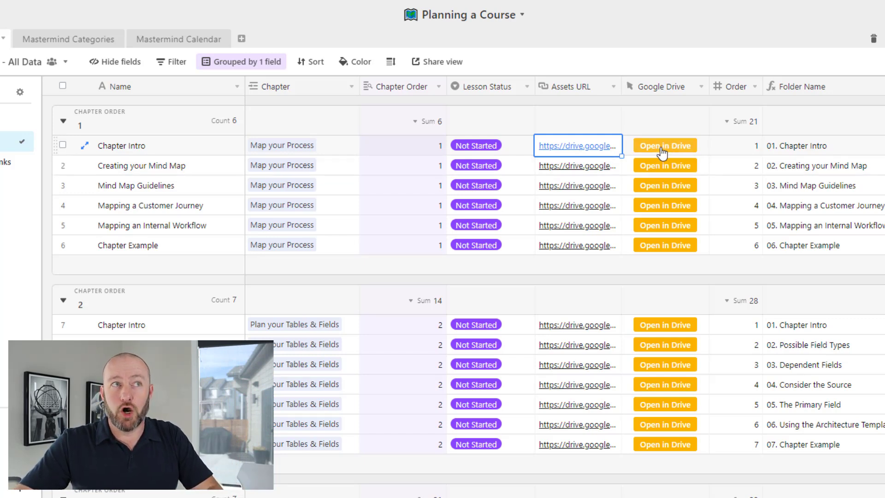
drag(749, 150, 571, 261)
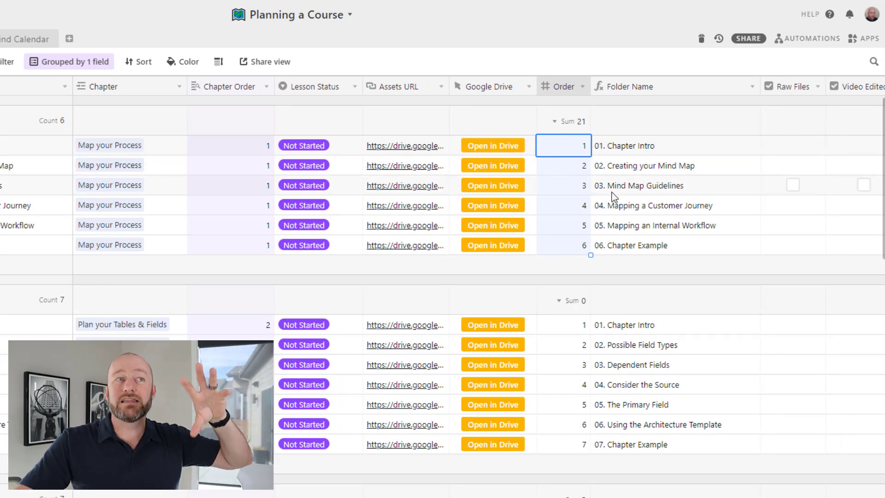
click(610, 148)
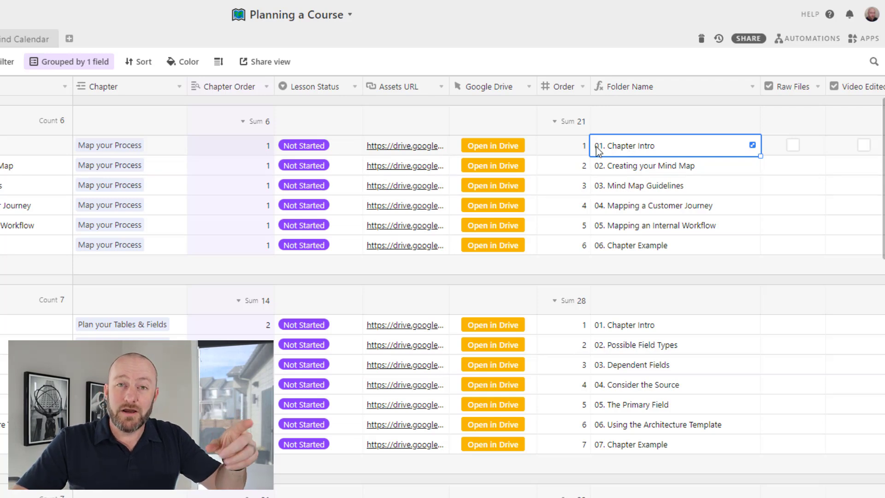
Step: Open the first Chapter Intro lesson's folder in Google Drive, view its parent chapter folder and return to the Lessons table
click(470, 149)
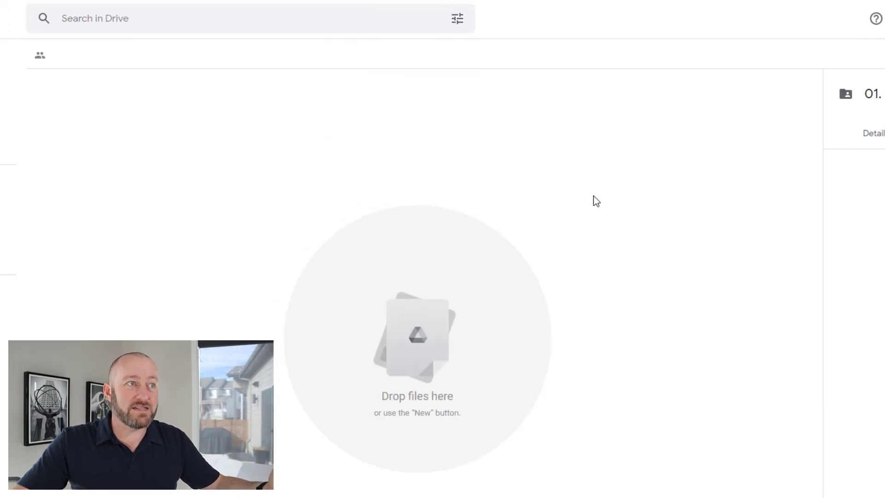
click(479, 56)
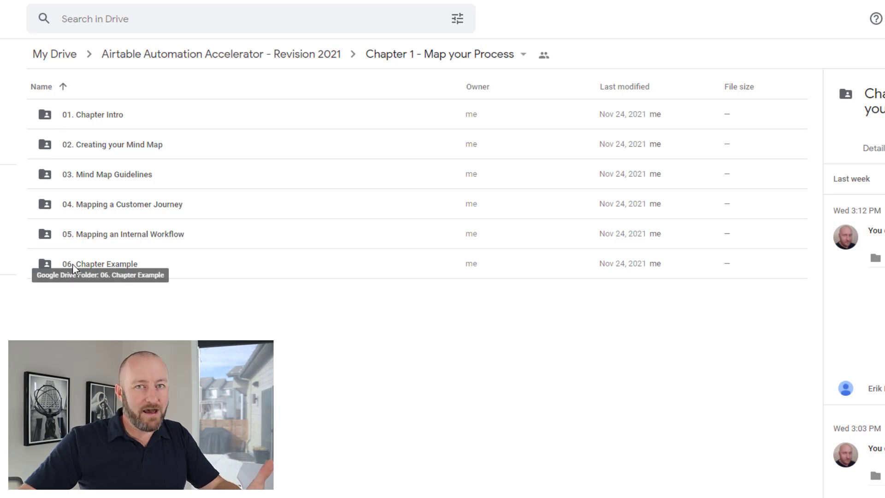
key(ctrl+w)
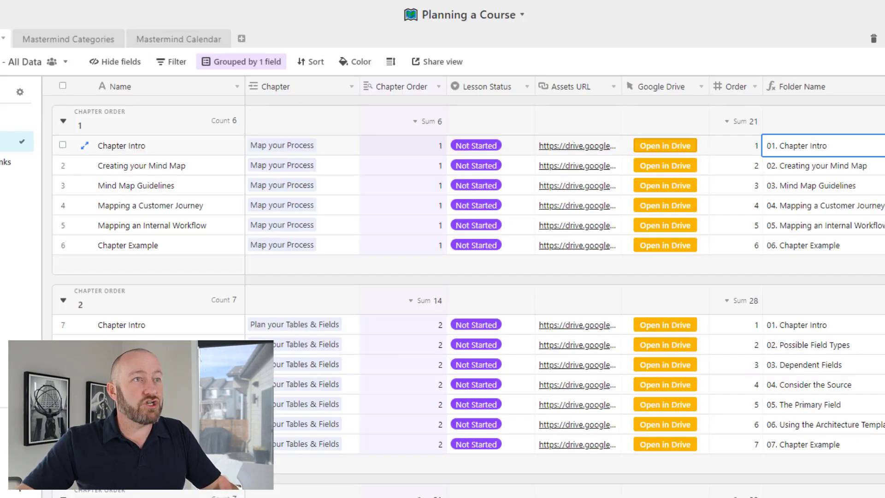
Step: Inspect the Overall Ordering field's formula in the Lessons table and select its values for the first chapter's lessons
scroll(801, 174, right, 5)
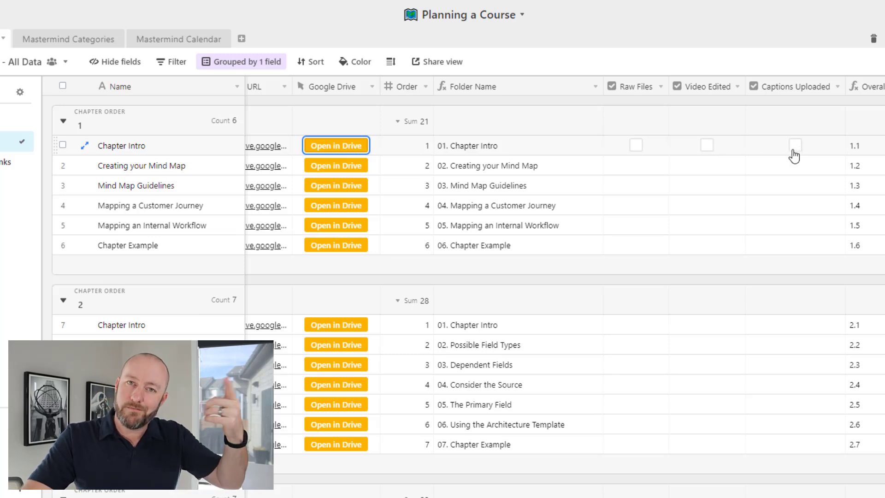
click(875, 154)
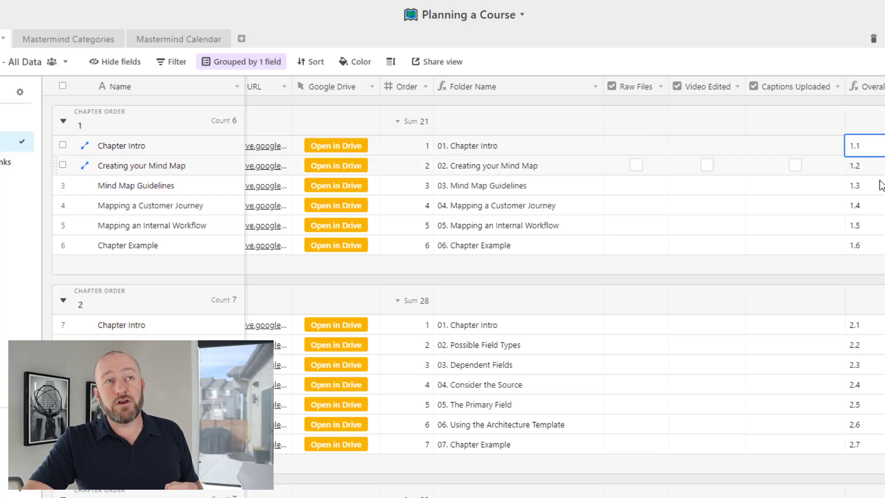
scroll(784, 87, right, 5)
double_click(784, 87)
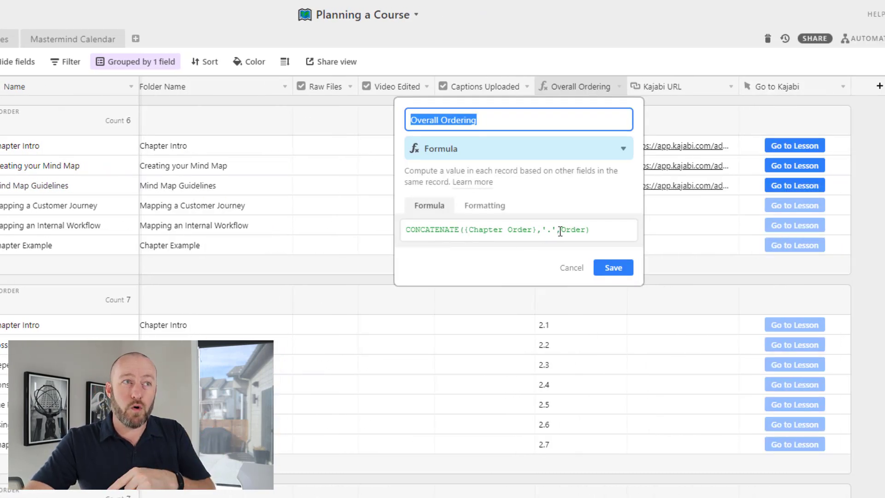
click(615, 268)
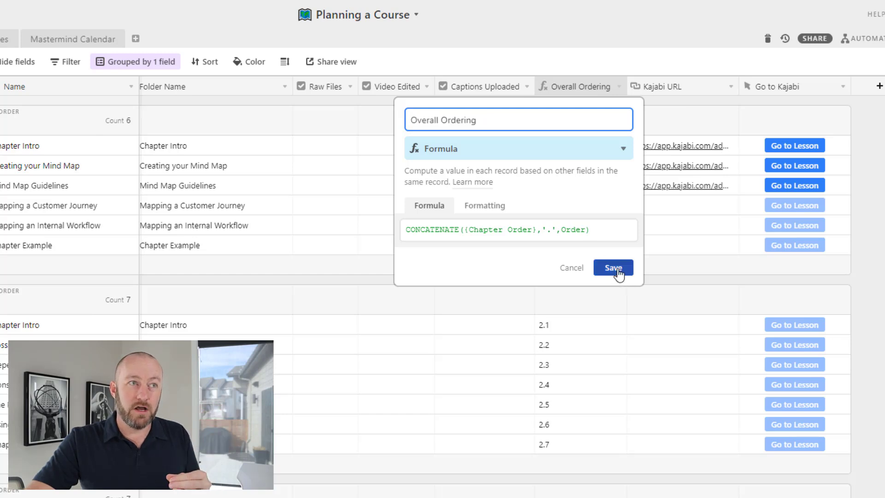
drag(576, 155, 577, 244)
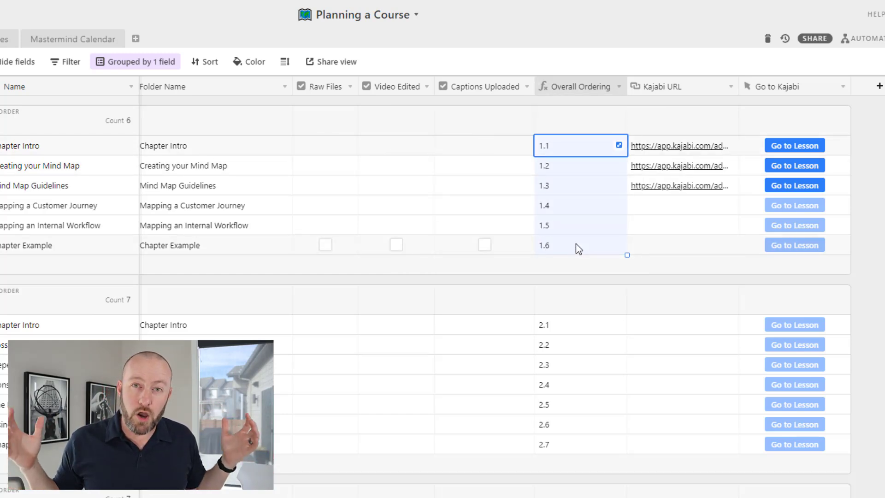
Step: Examine the first chapter's Overall Ordering values and the Chapter Intro lesson's Kajabi URL in the Lessons table
click(567, 185)
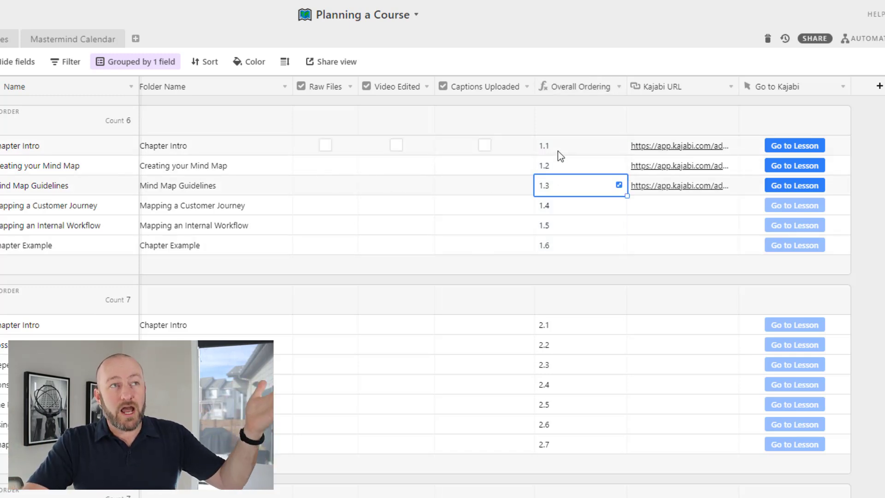
click(558, 151)
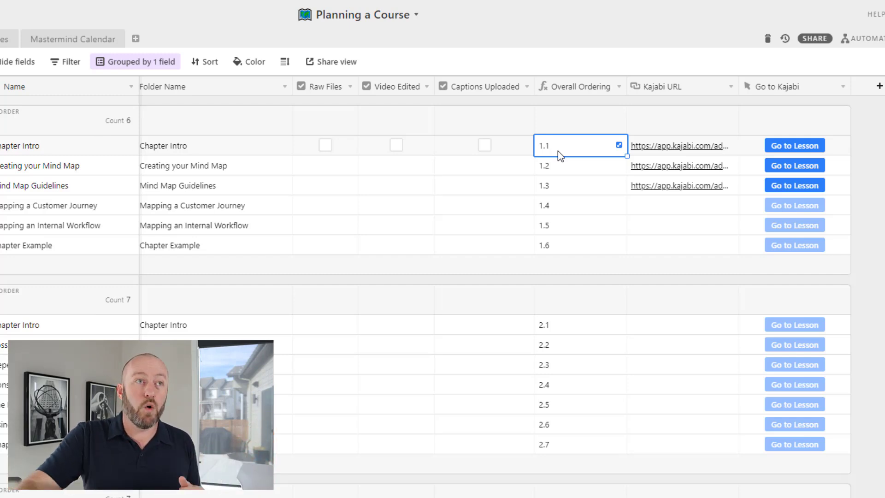
click(675, 156)
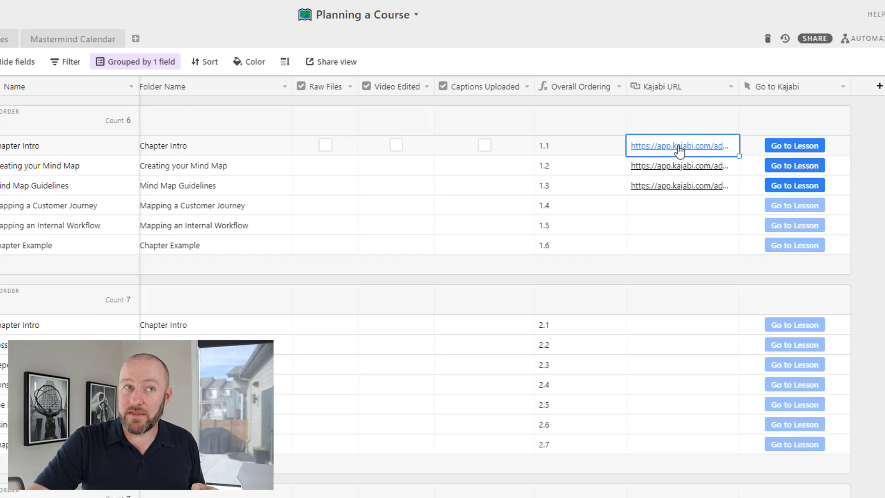
Step: Open the first Chapter Intro lesson in Kajabi and look through its video, thumbnail and comment settings
click(800, 148)
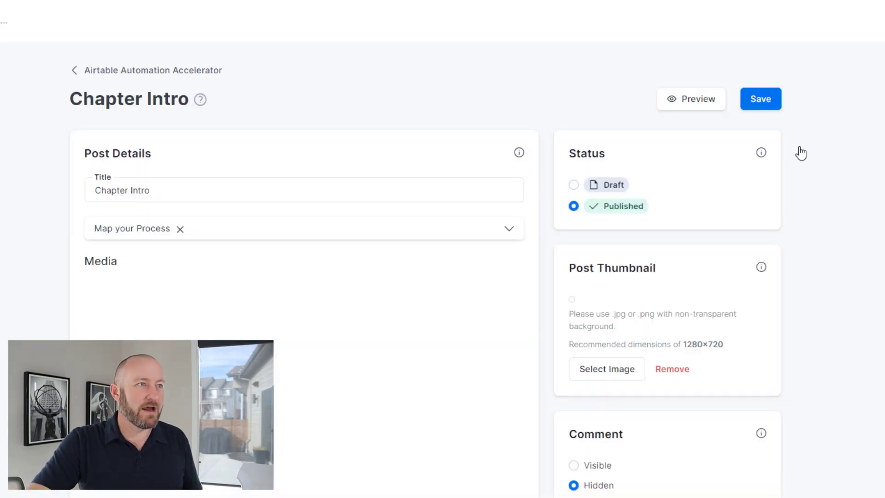
scroll(368, 205, down, 3)
scroll(364, 209, down, 3)
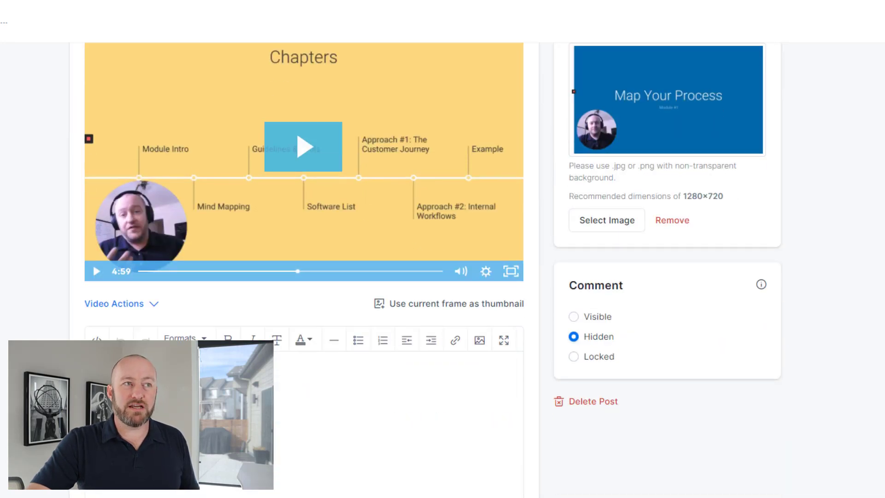
scroll(323, 299, up, 3)
scroll(324, 302, up, 3)
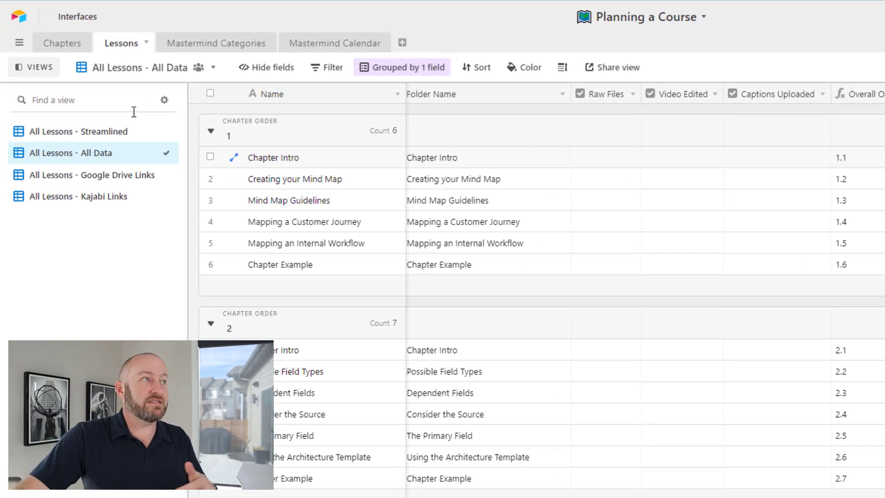
Step: Open the Ready to Record page of the Course Planning interface and mark Chapter Intro's raw files as filmed and uploaded
click(65, 18)
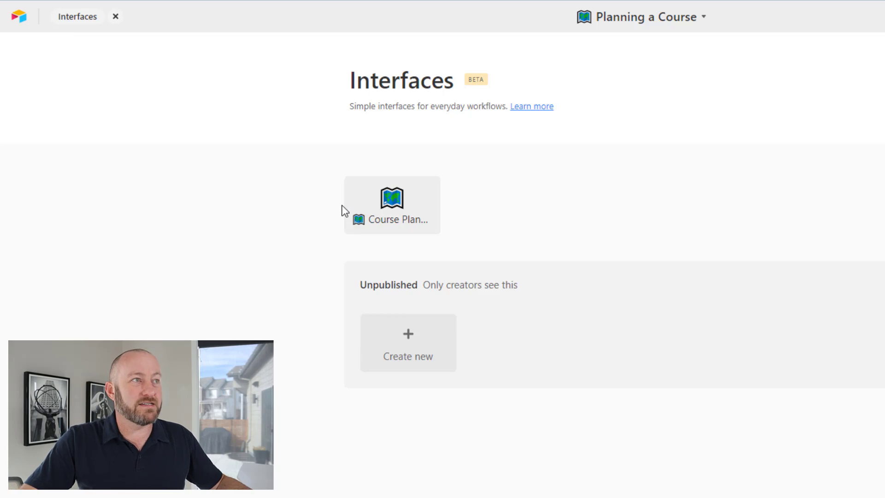
click(368, 210)
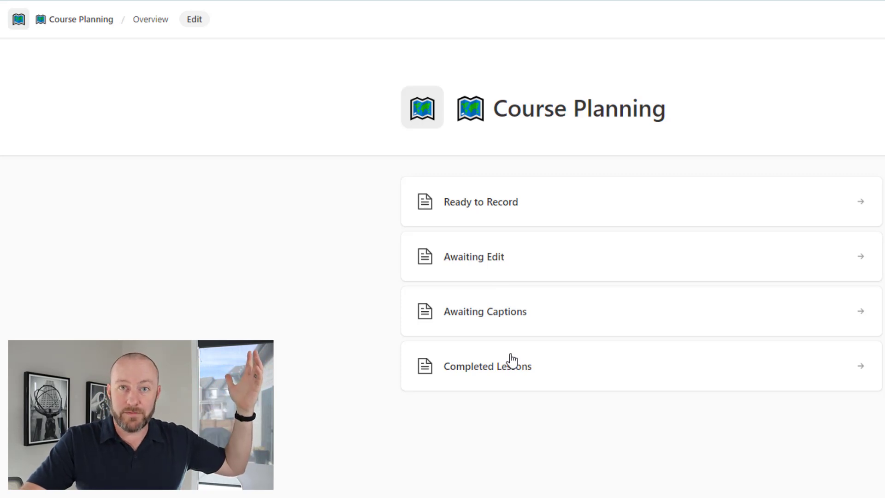
click(482, 201)
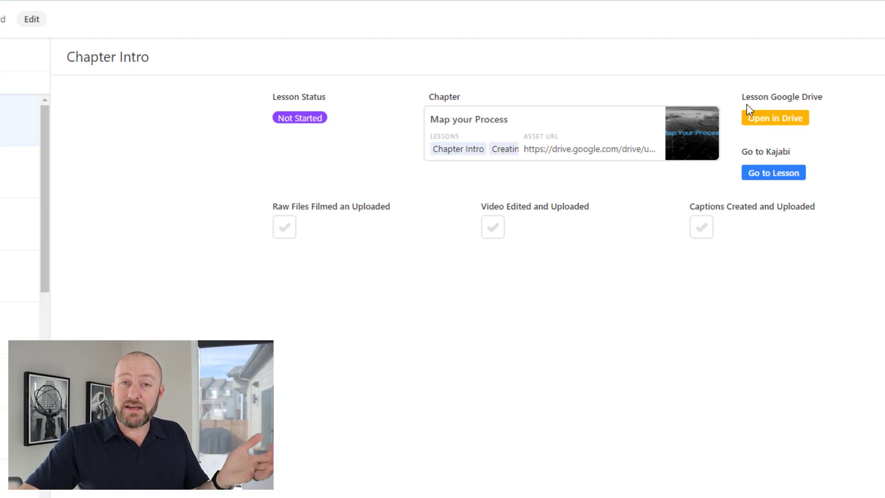
click(284, 228)
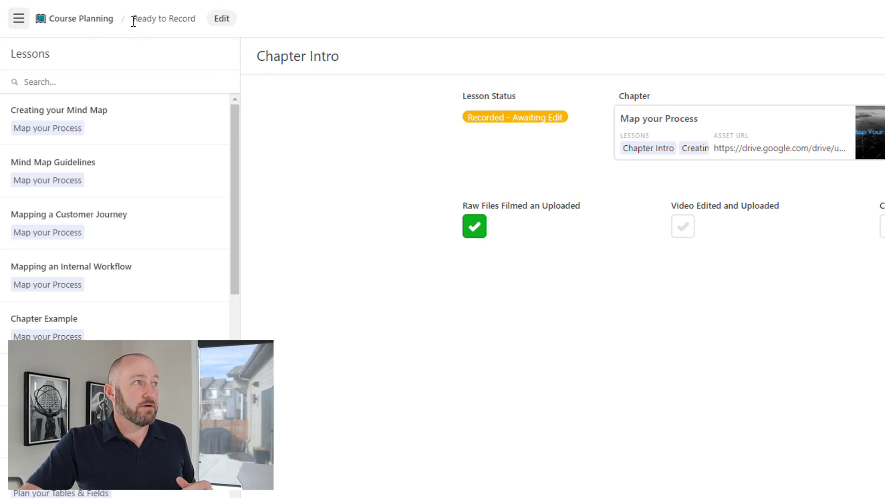
Step: Mark Chapter Intro's video as edited and uploaded on the Awaiting Edit page, and its captions as created and uploaded on the Awaiting Captions page
click(105, 21)
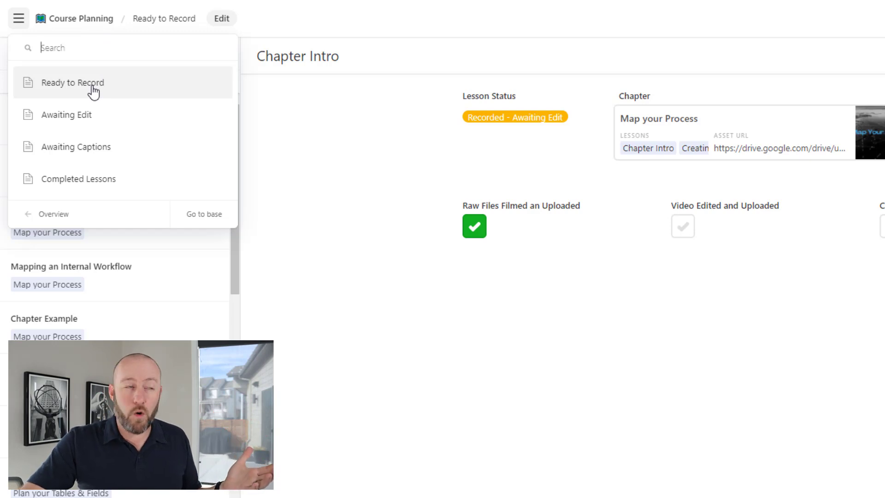
click(85, 116)
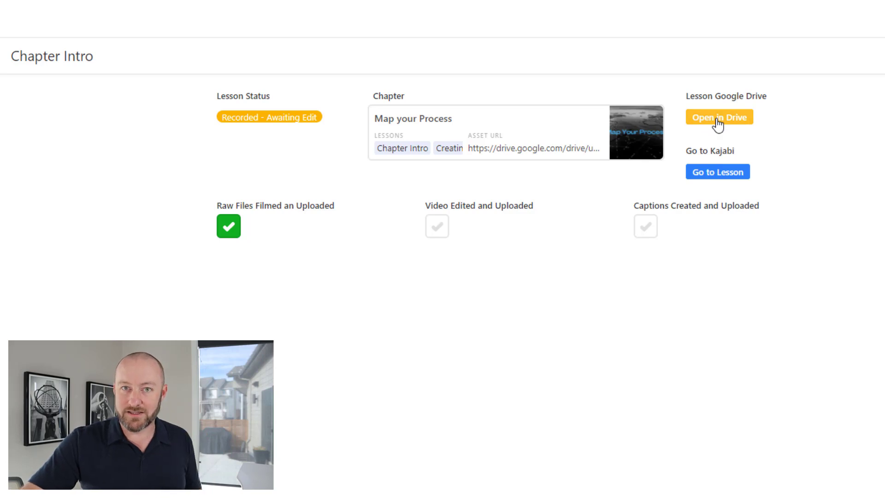
click(441, 236)
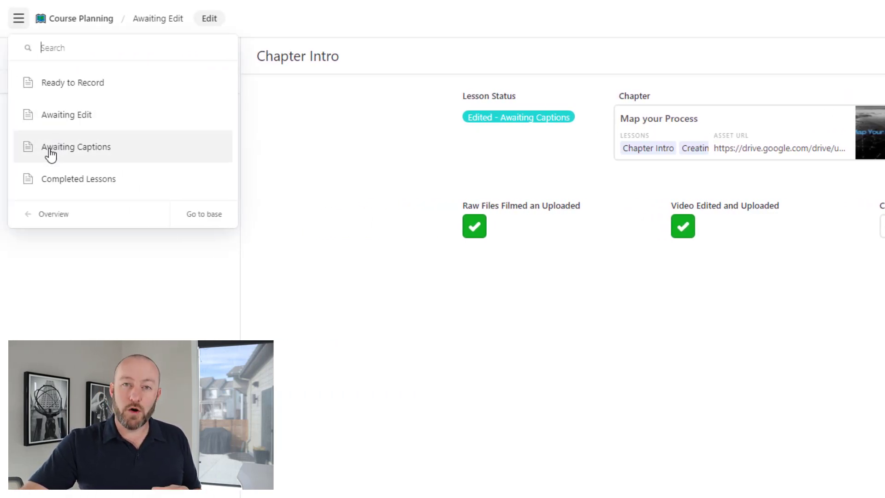
click(50, 149)
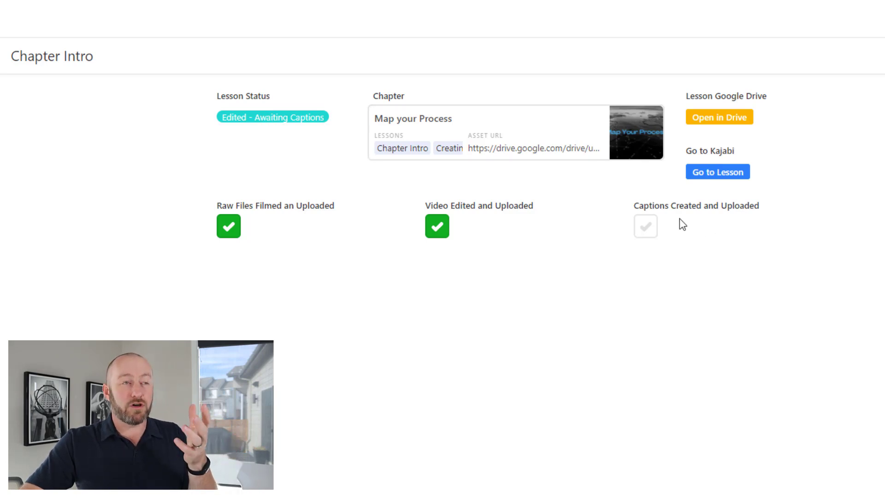
click(646, 228)
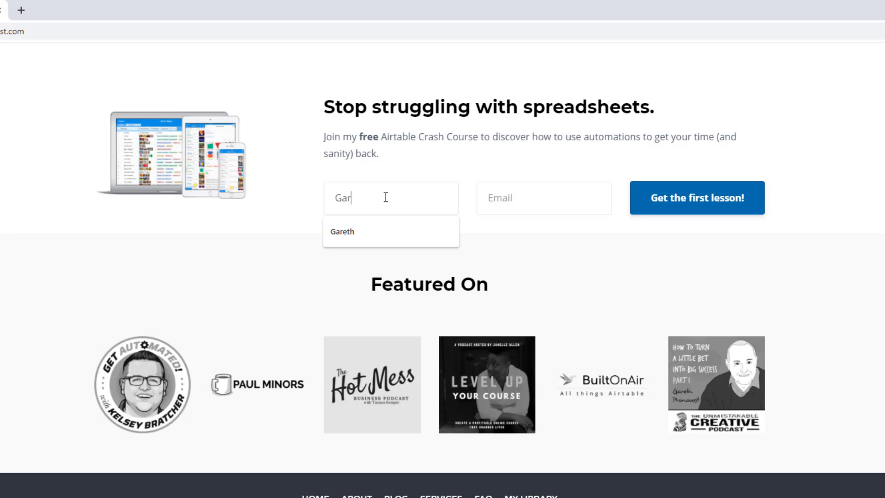
Step: Fill in the first name and e-mail address in the free Airtable Crash Course sign-up form on the GAP Consulting website
key(Tab)
text(garet)
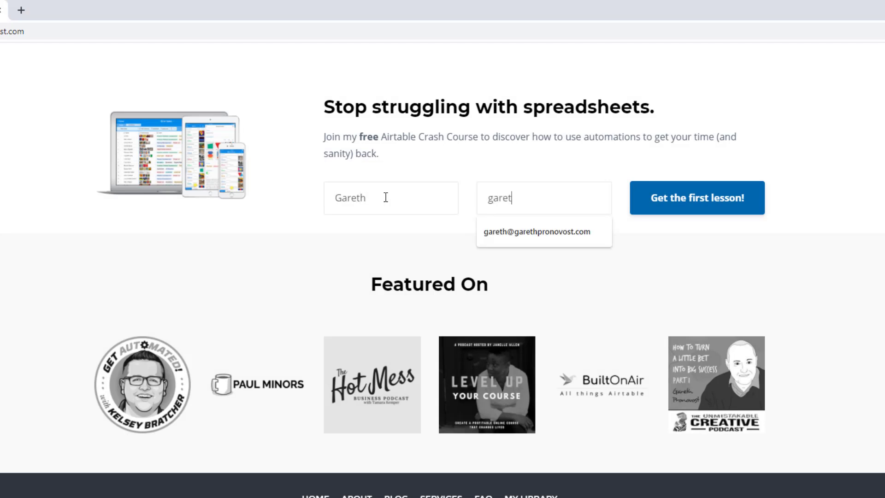
key(Down)
key(Return)
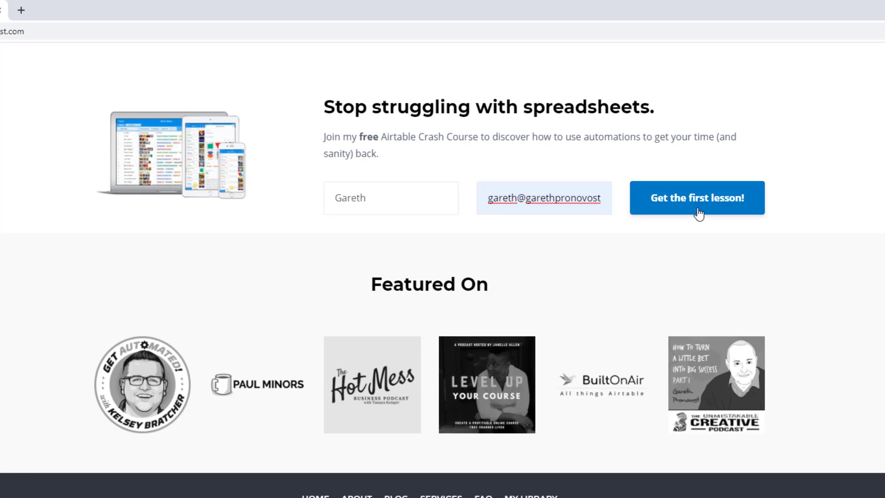
Step: Open the website's Services page and view the Airtable consulting support options
scroll(698, 215, up, 20)
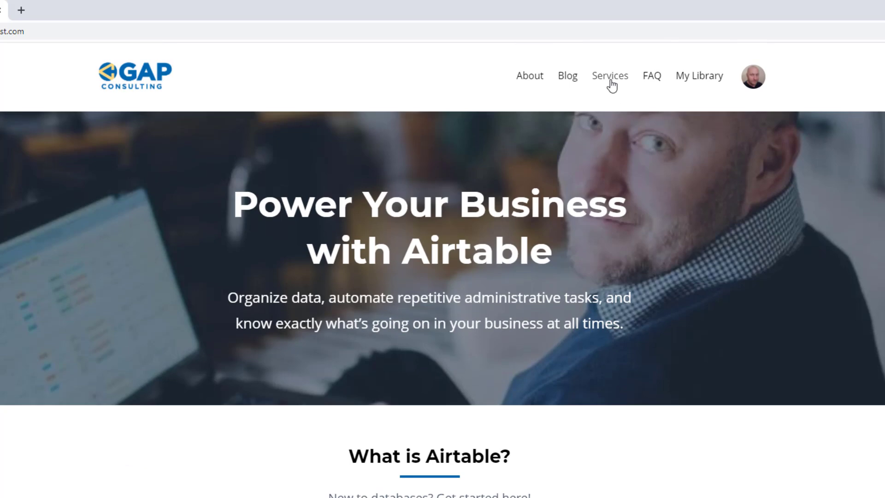
click(611, 76)
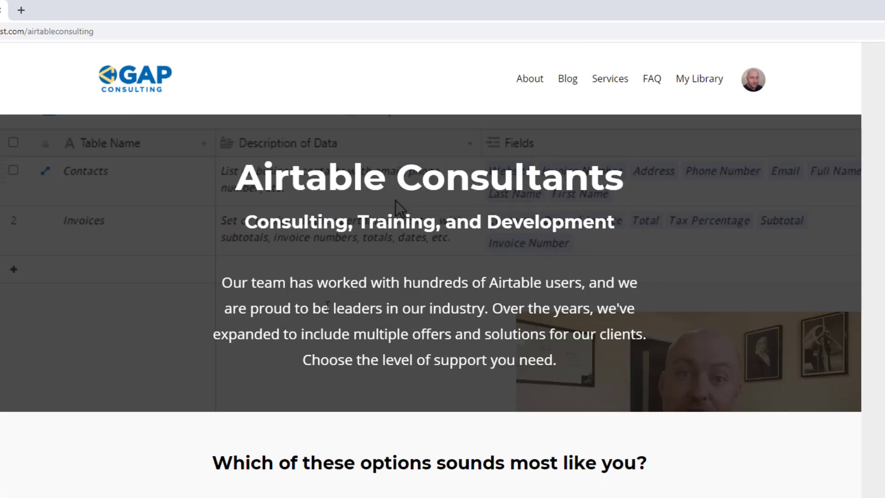
scroll(325, 308, down, 10)
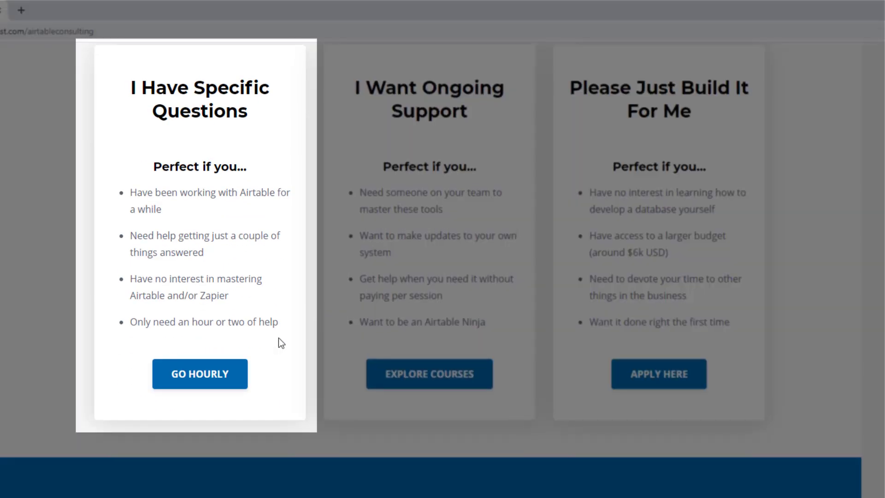